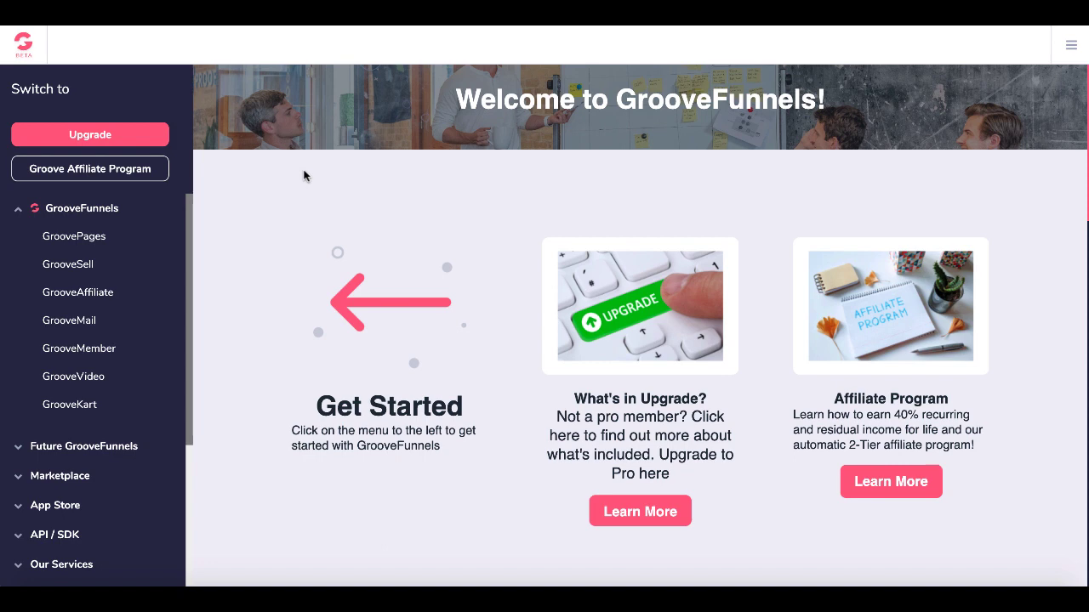
Open GrooveMail and view the contact lists under Leads
click(82, 323)
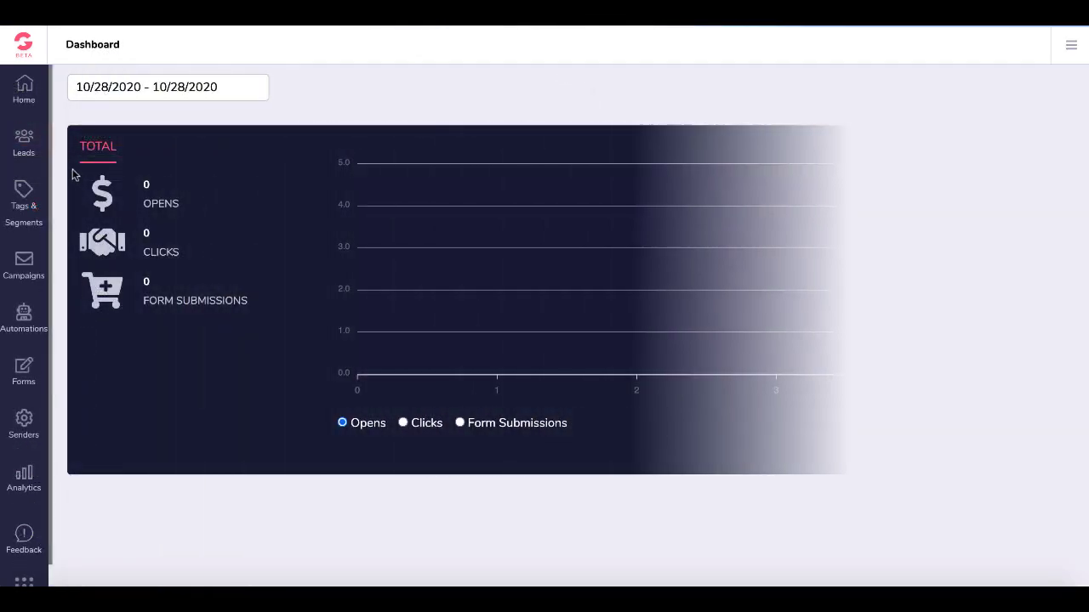
click(28, 147)
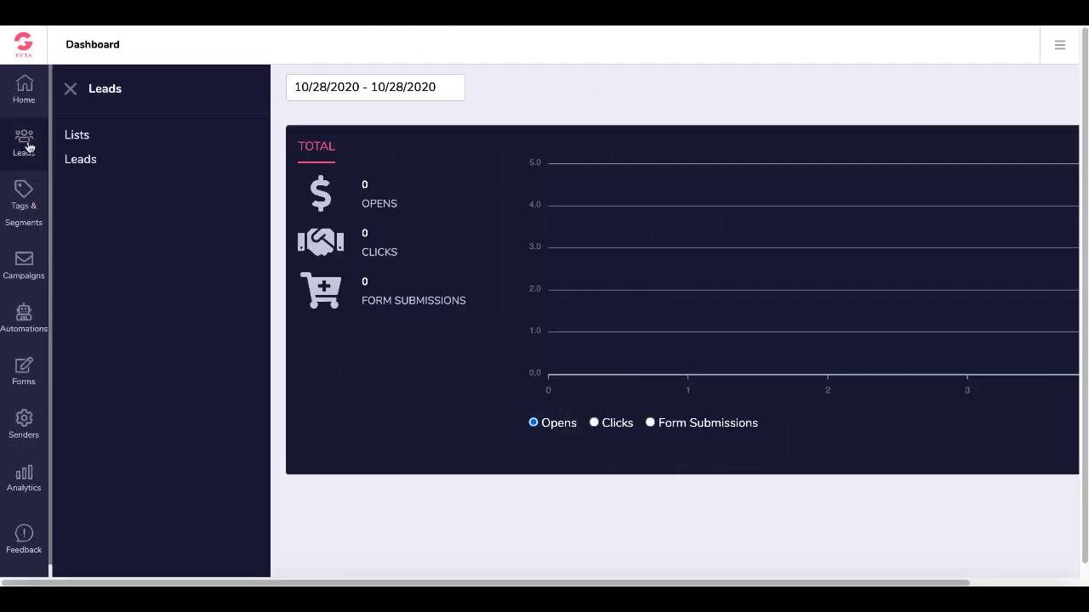
click(81, 138)
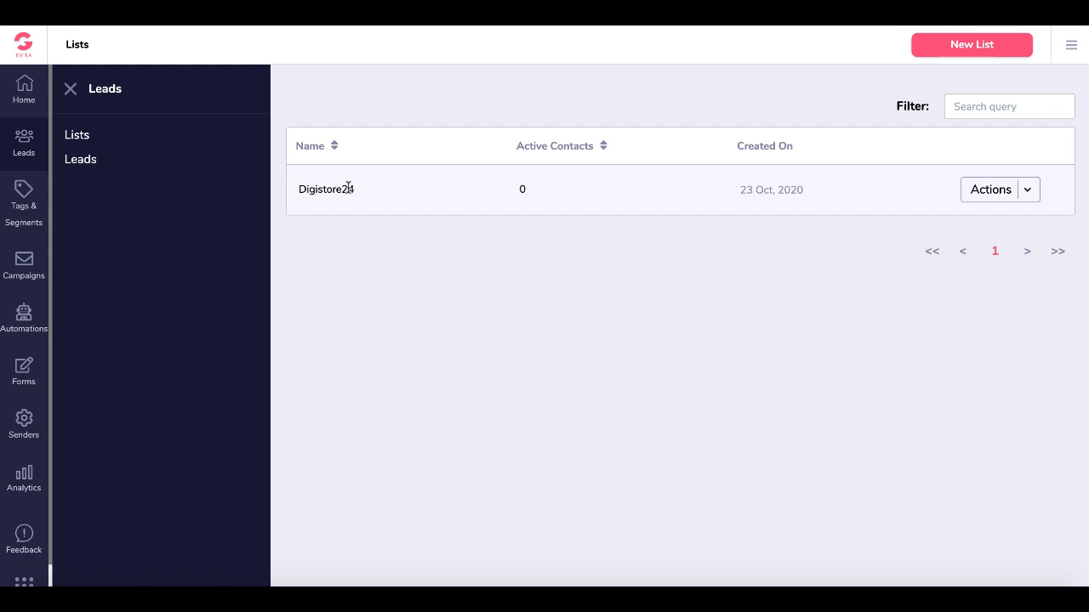
Show the Forms list and check the Digistore24 form's options menu without choosing any option
click(24, 369)
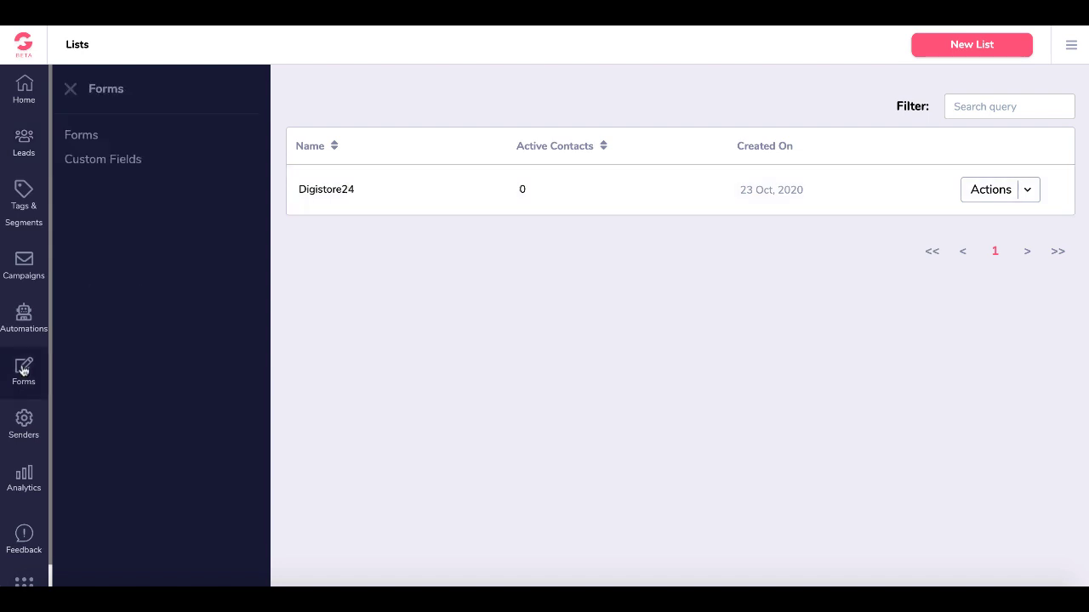
click(83, 137)
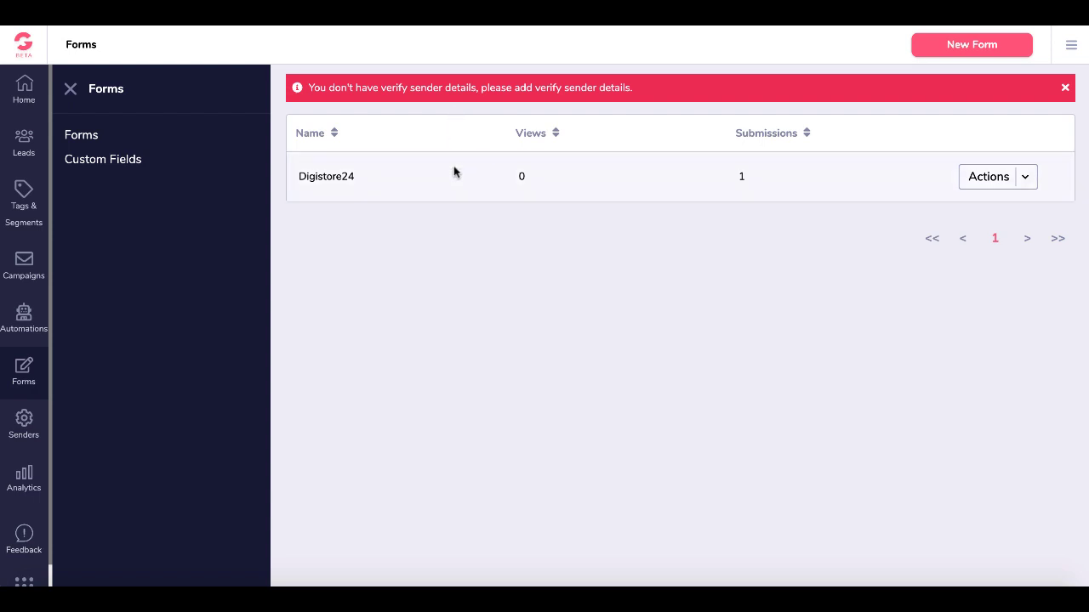
click(1026, 179)
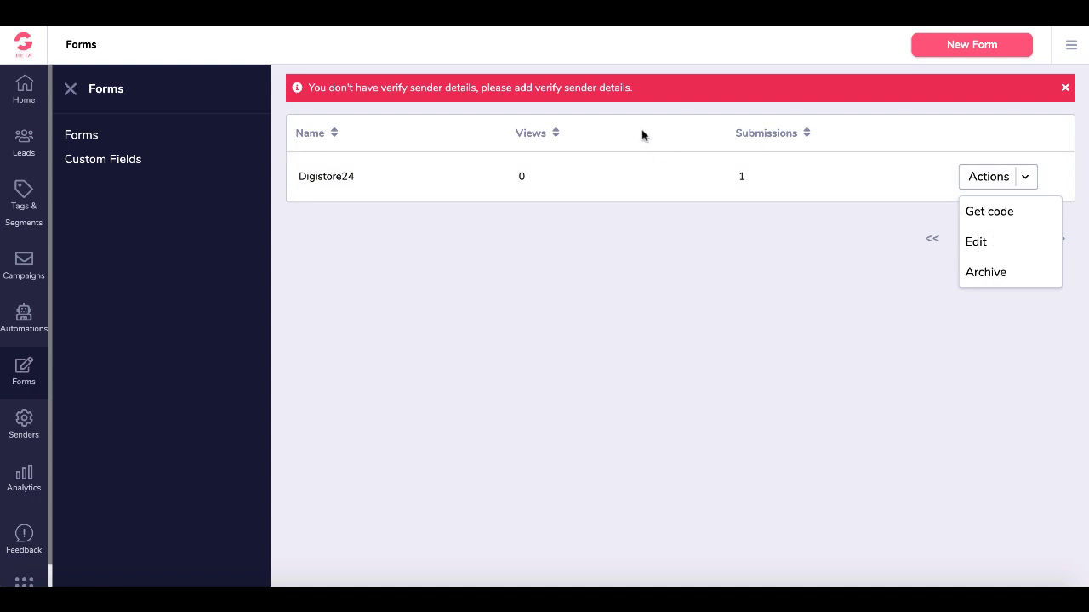
click(668, 107)
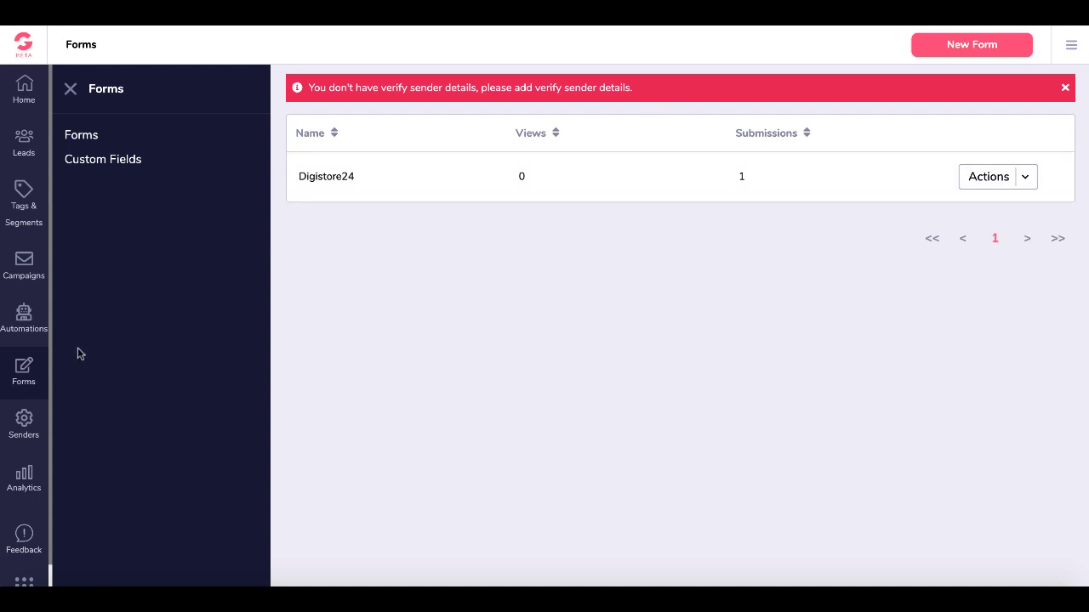
Start a new sender in the Senders settings and autofill its sender name and email details
click(29, 431)
click(107, 136)
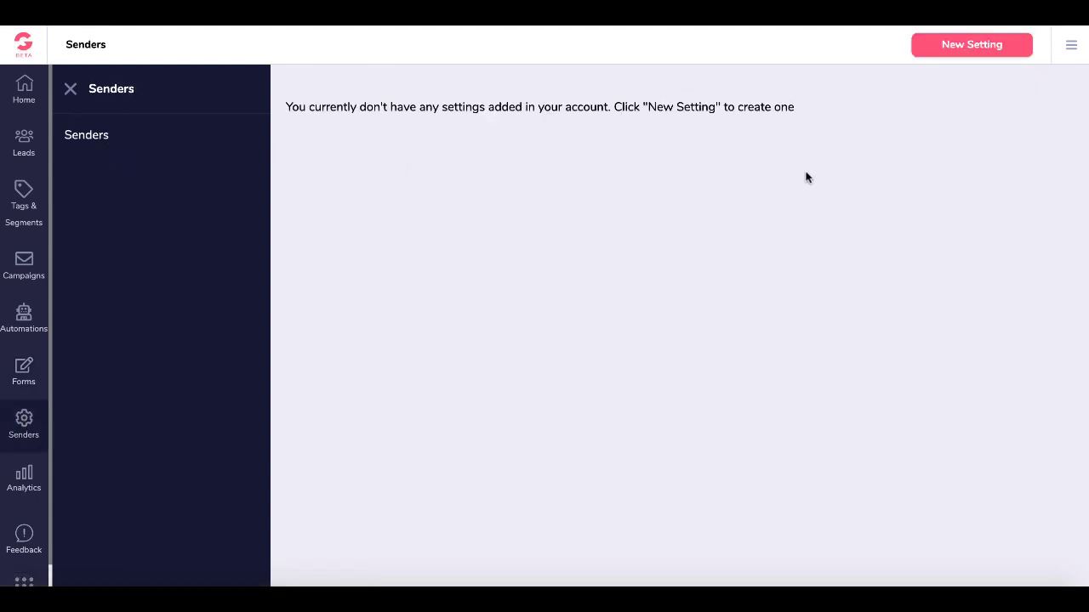
click(967, 53)
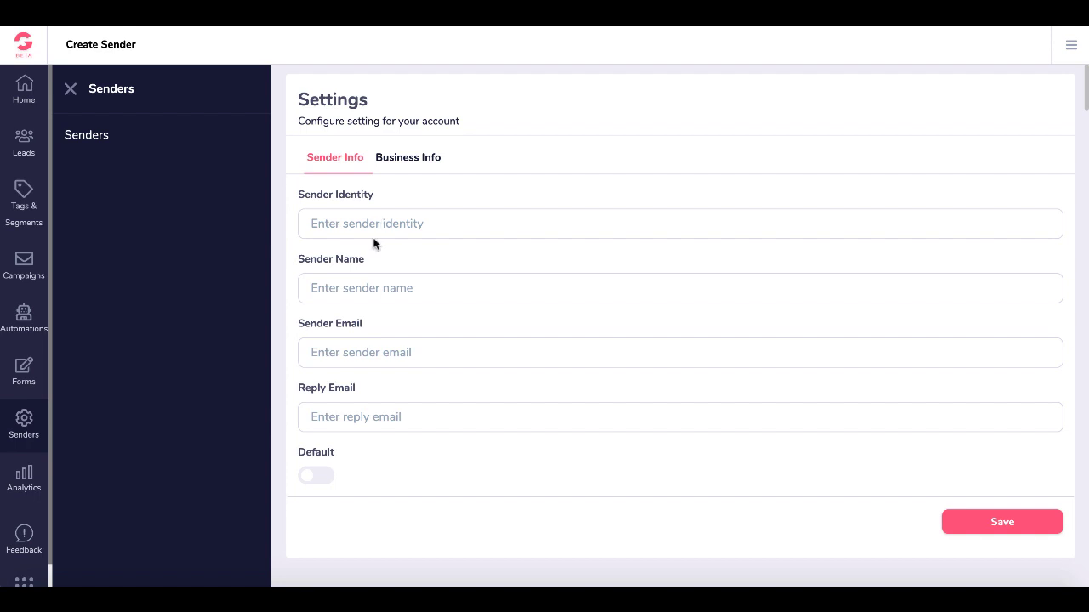
click(345, 225)
key(Down)
key(Return)
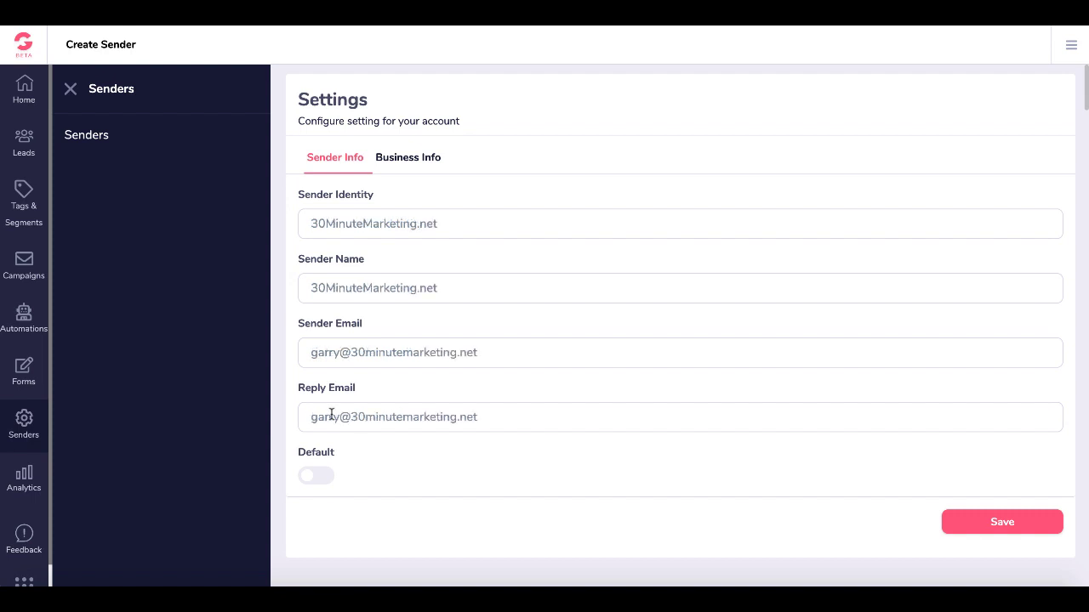
Make the sender default, add the company name and business address, and save it
click(312, 483)
click(411, 162)
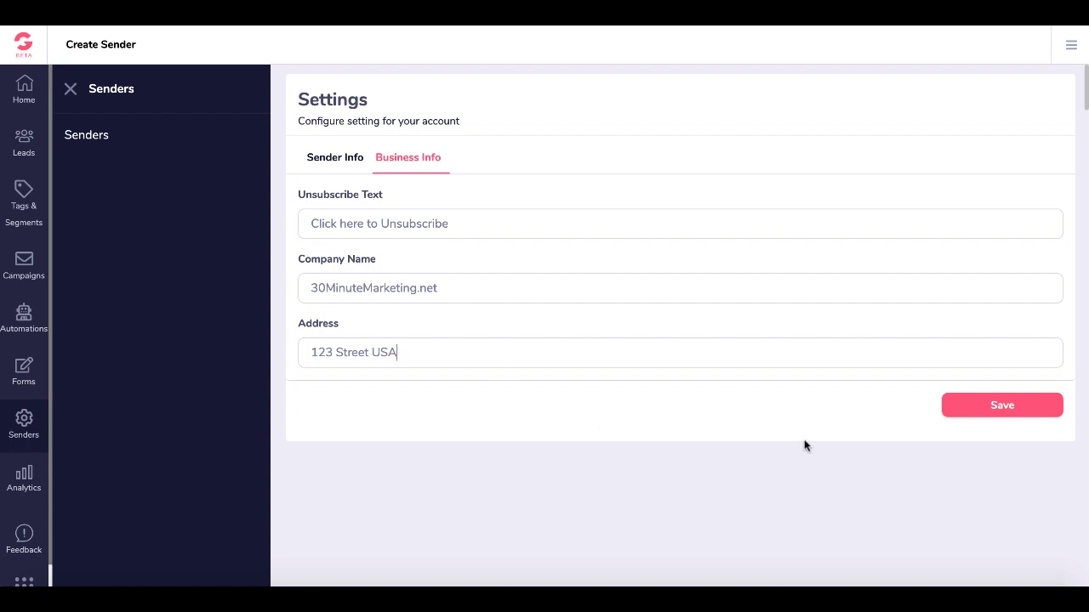
click(988, 411)
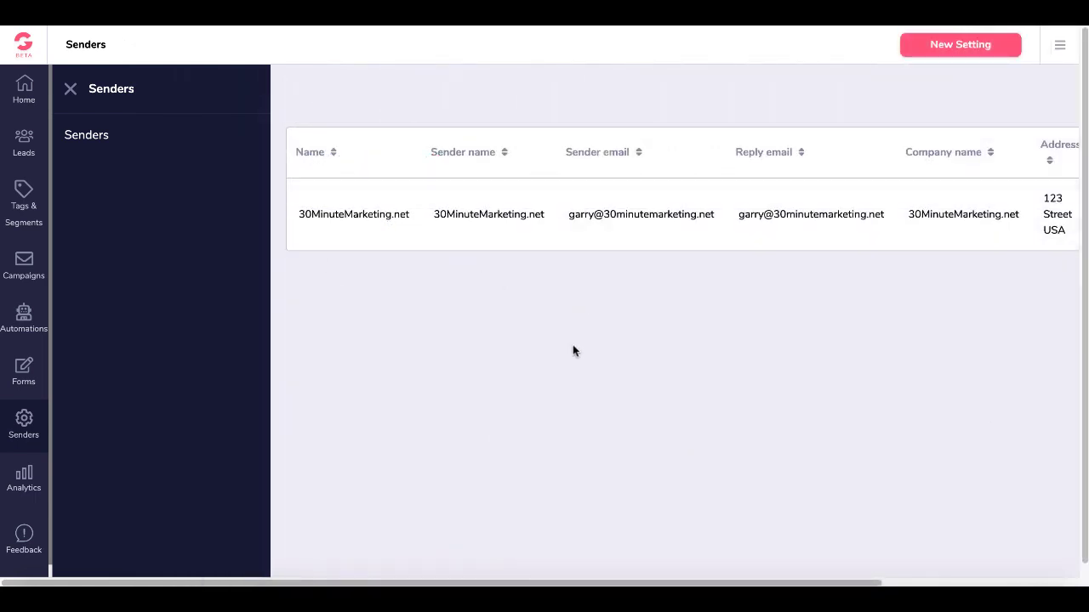
scroll(572, 345, right, 2)
scroll(573, 344, right, 5)
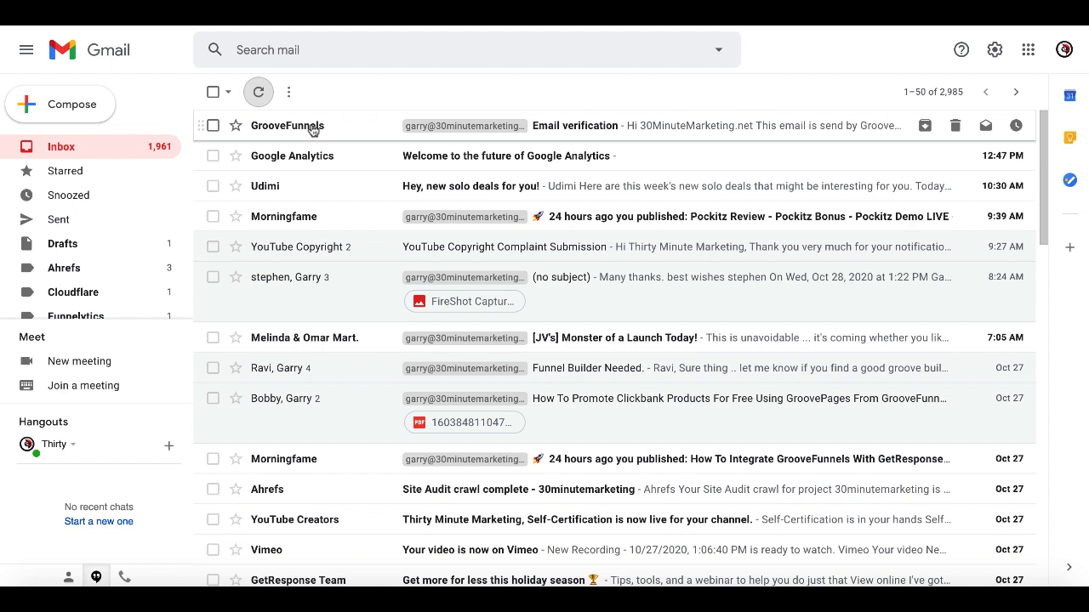
Open GrooveFunnels' 'Email verification' message in Gmail to confirm the sender address
click(313, 128)
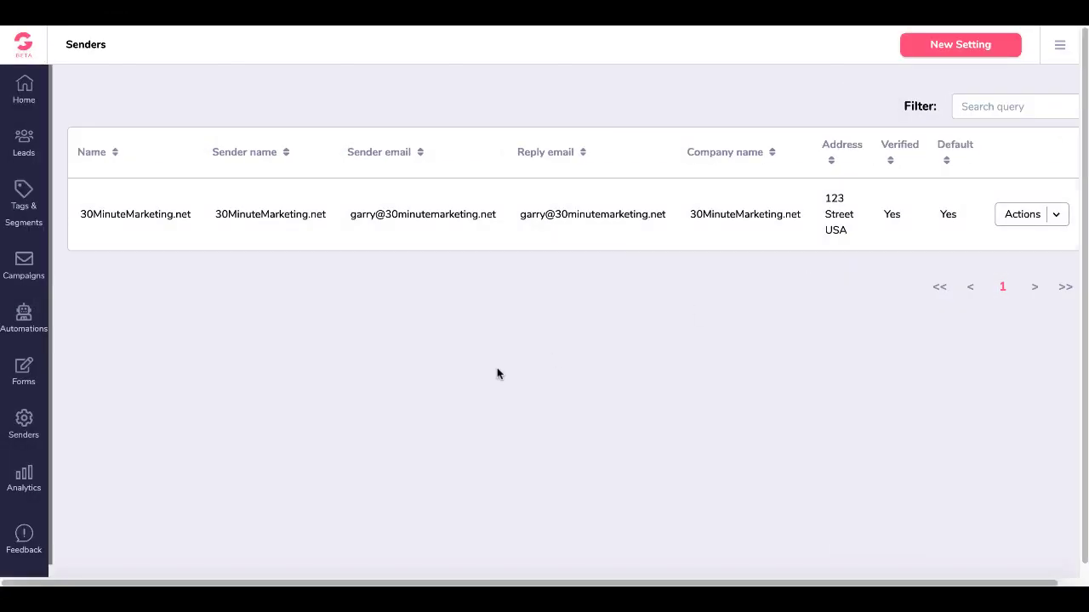
Open the Digistore24 form for editing and go to its Welcome email step
click(27, 372)
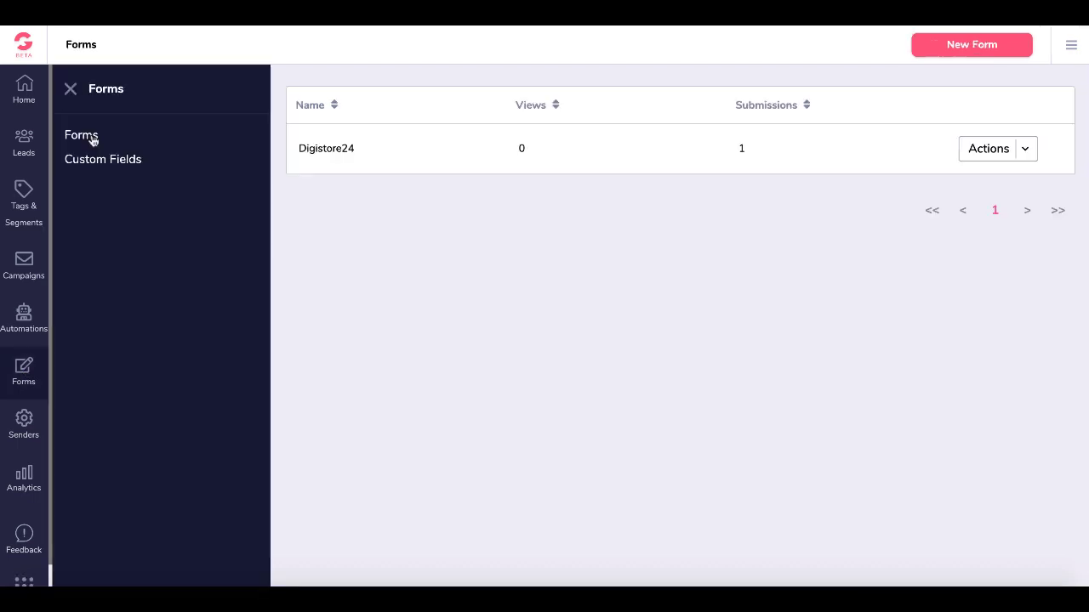
click(1024, 151)
click(978, 213)
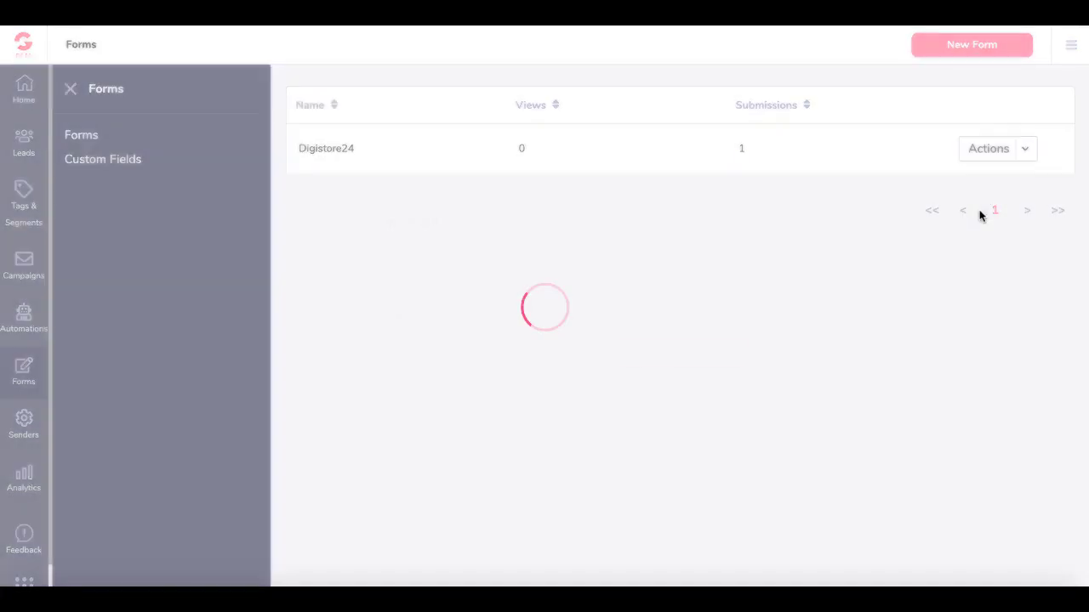
click(696, 364)
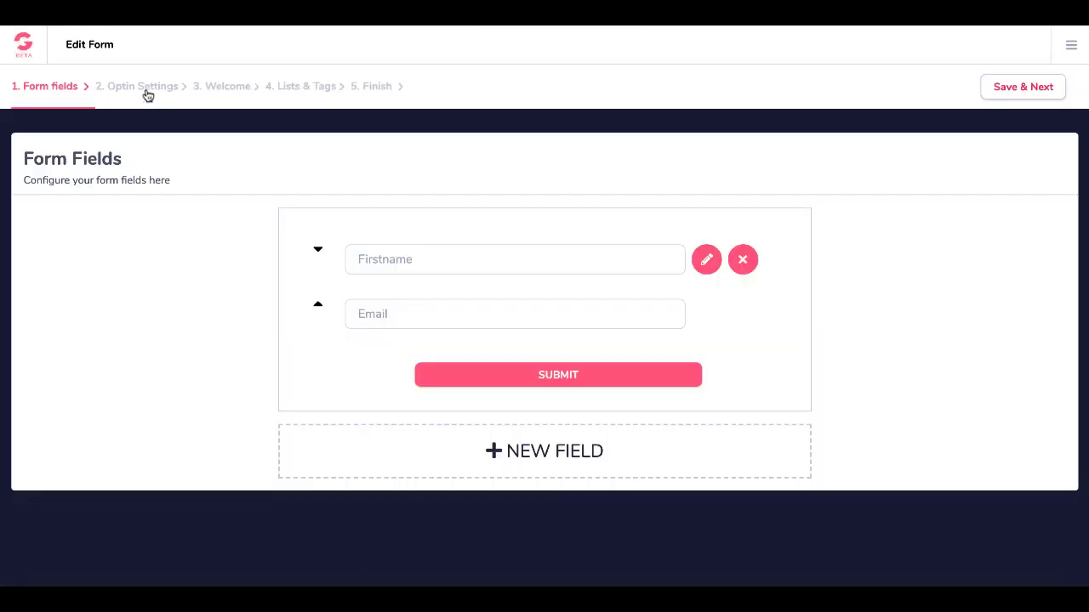
click(146, 94)
click(217, 92)
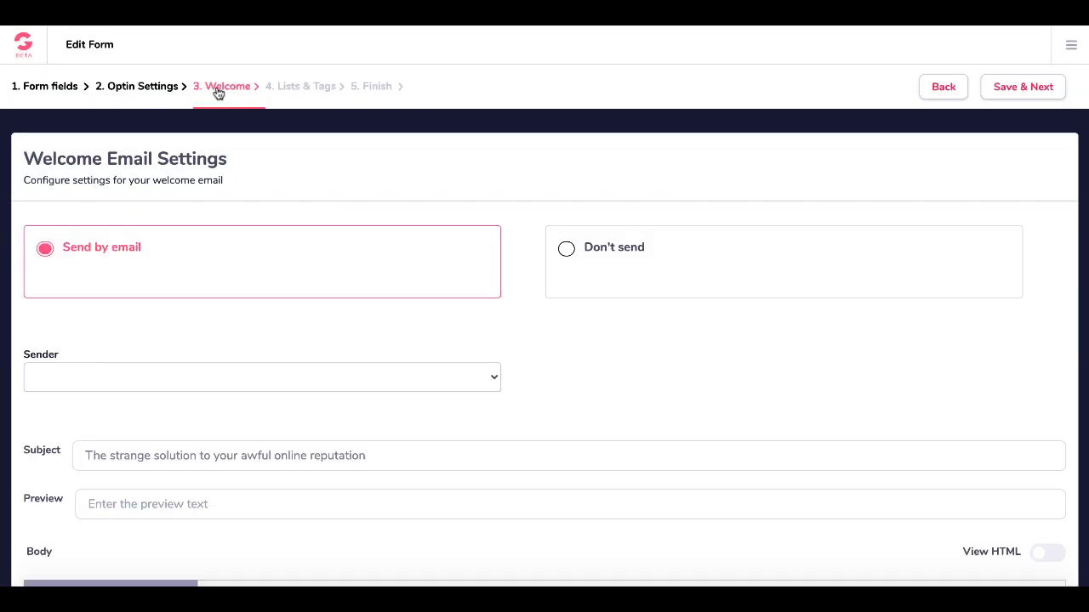
Choose 30MinuteMarketing.net as the welcome-email sender, then save through the remaining steps and exit
click(494, 383)
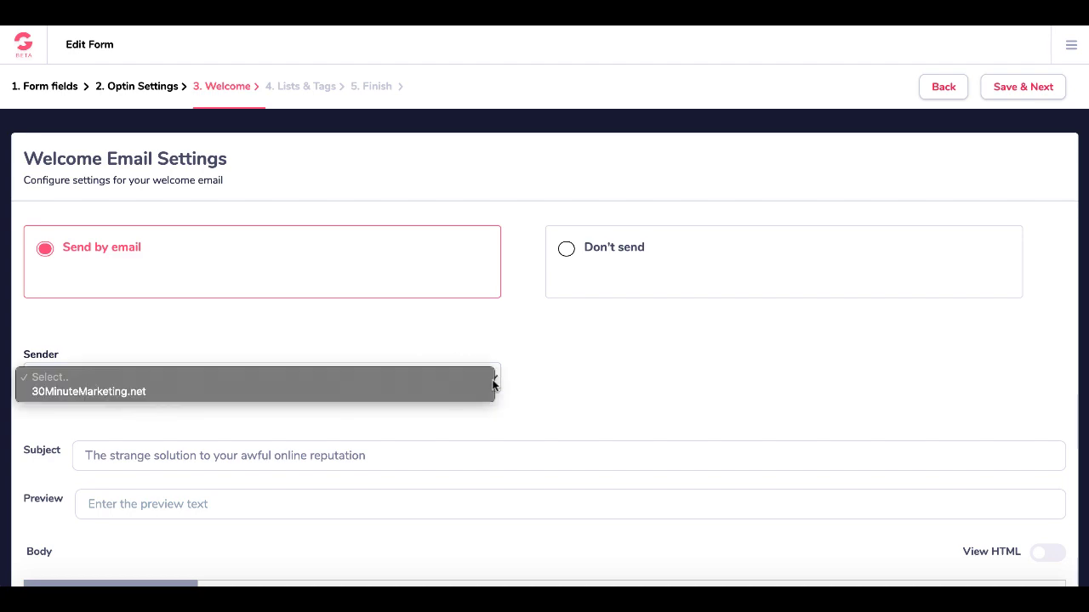
click(327, 392)
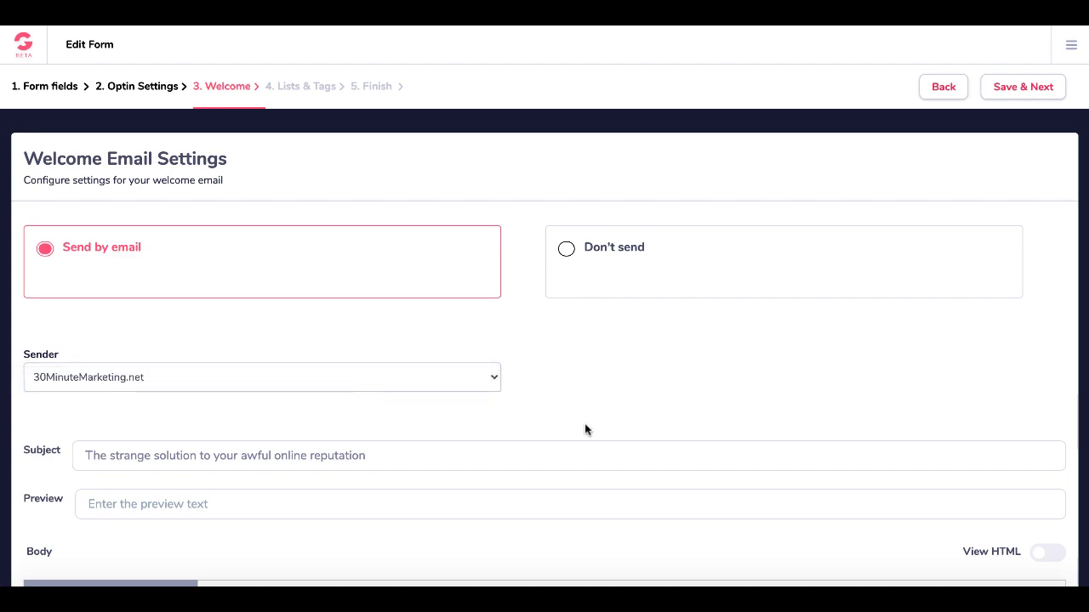
scroll(586, 427, down, 2)
scroll(585, 425, down, 4)
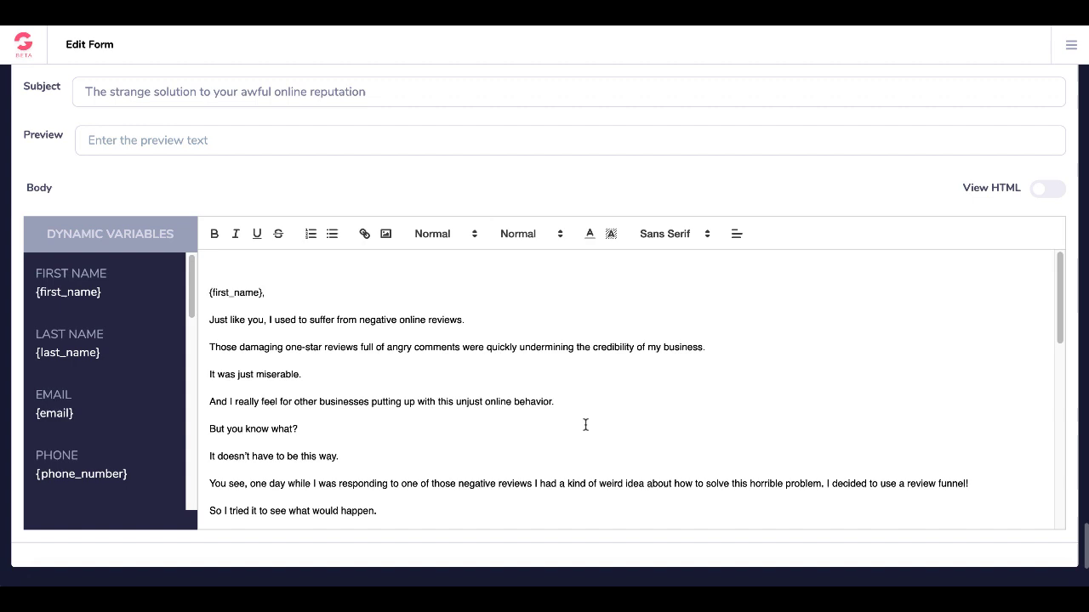
scroll(579, 398, up, 4)
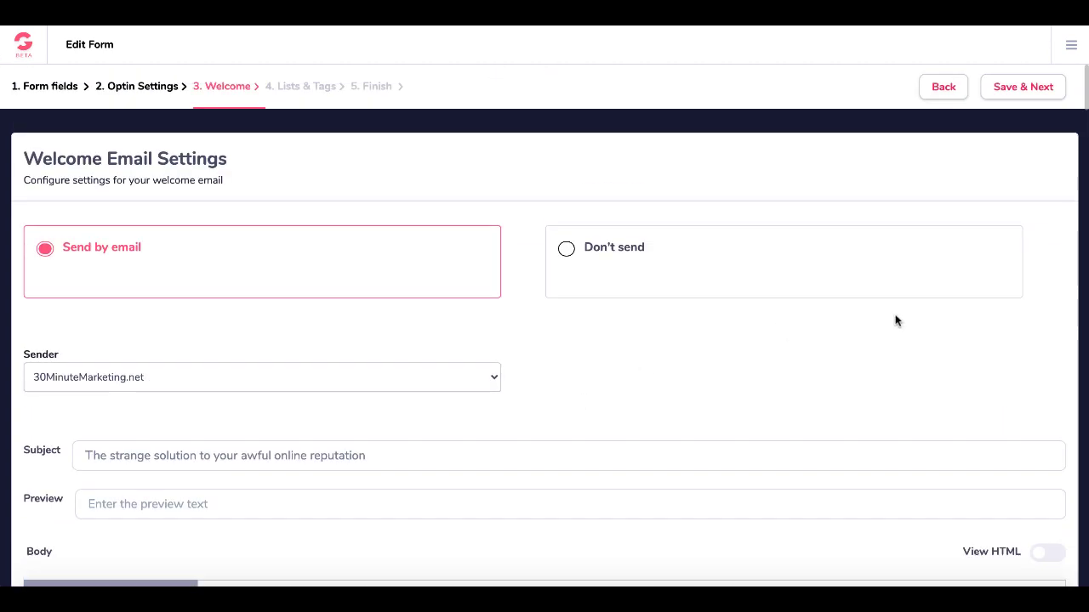
click(1011, 93)
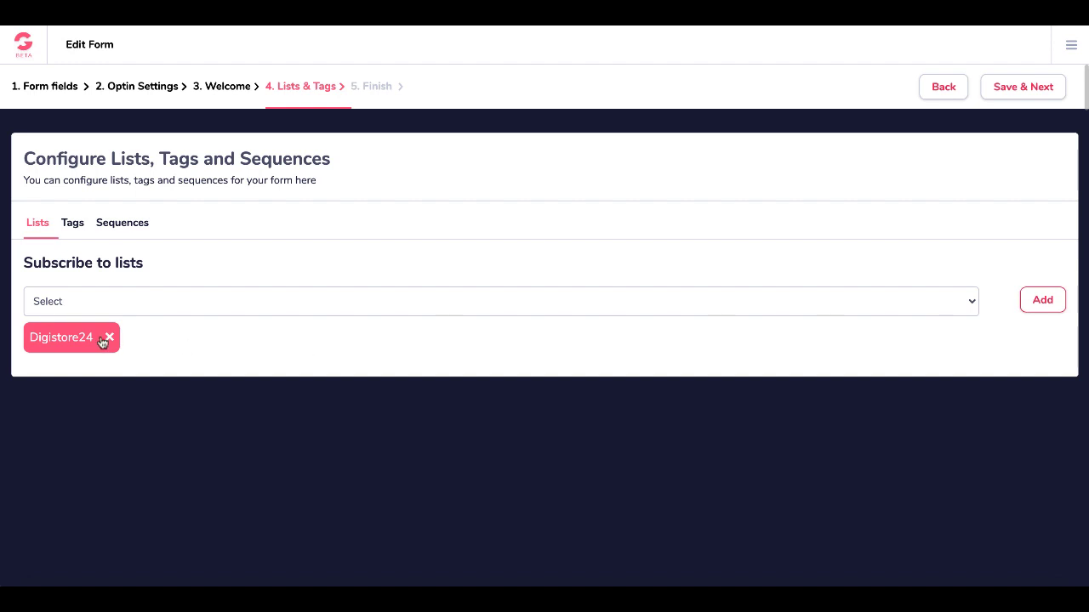
click(1010, 92)
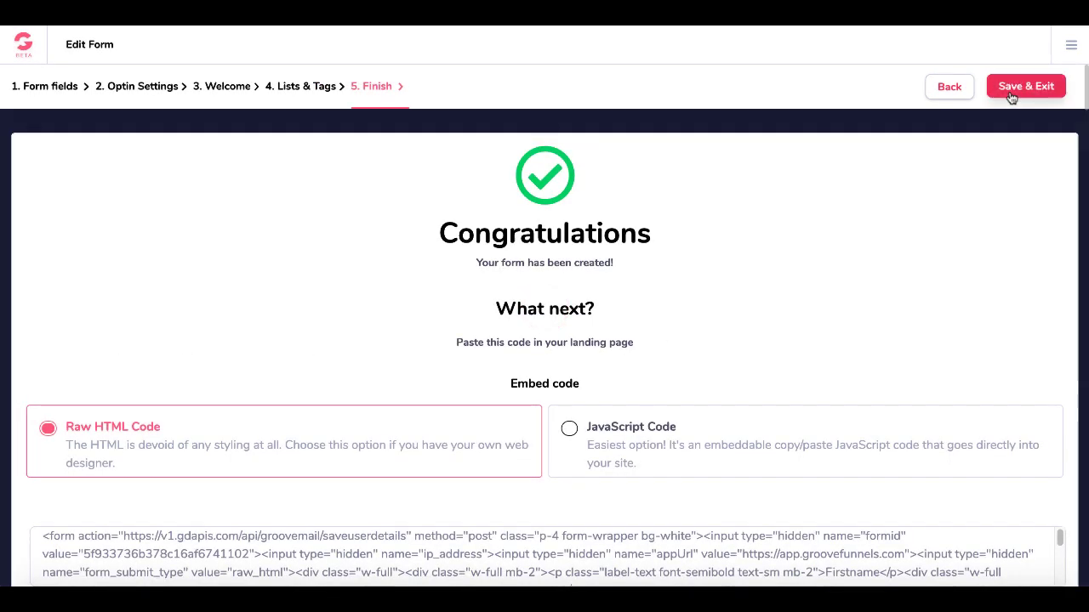
click(1027, 89)
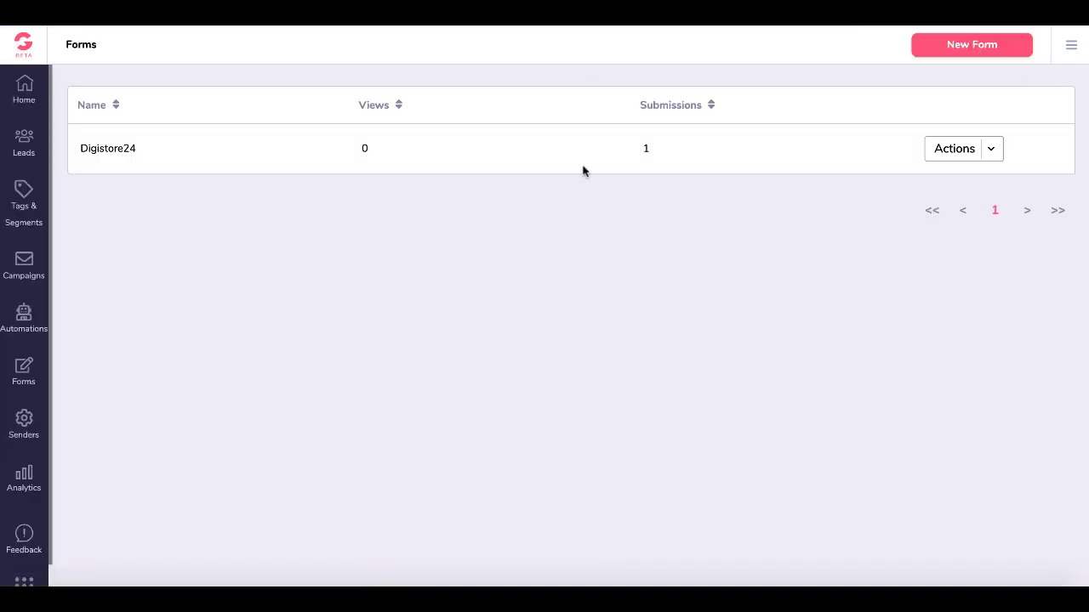
Review the sender identities table with the 30MinuteMarketing.net sender
click(25, 425)
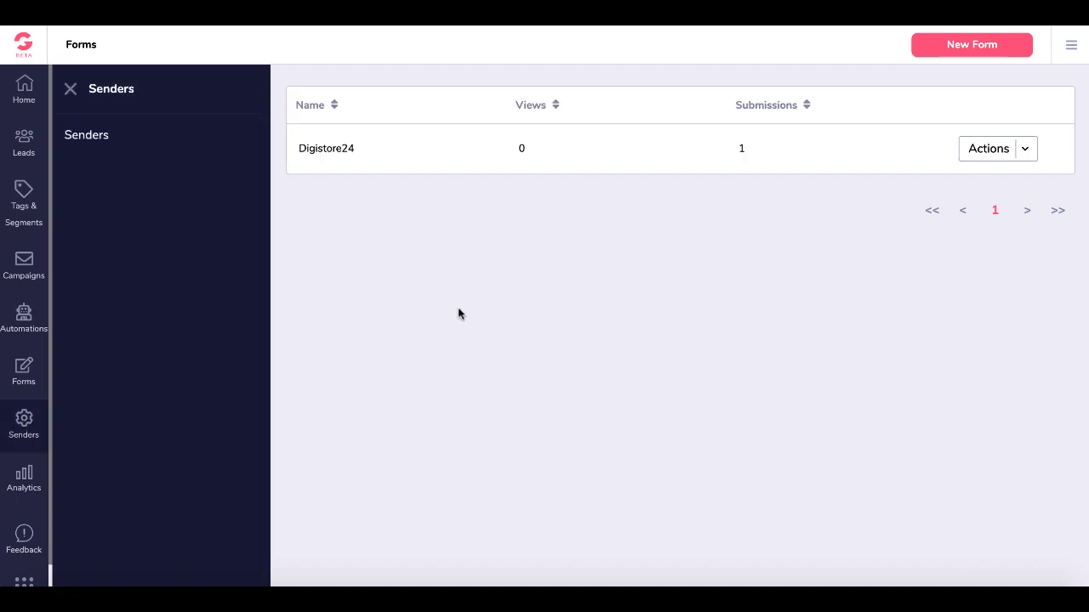
click(76, 149)
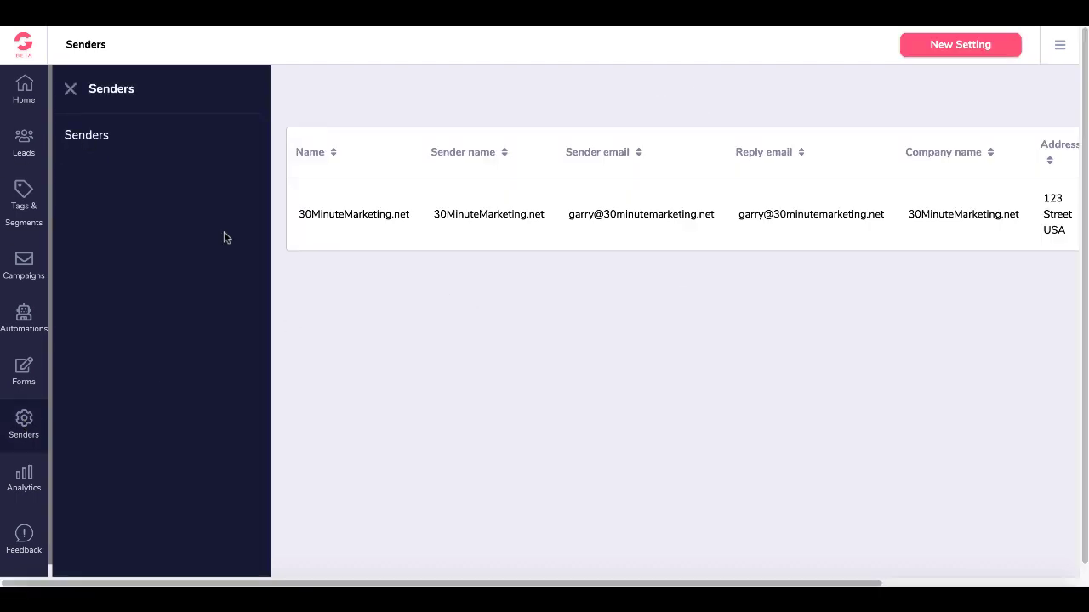
scroll(418, 388, right, 2)
scroll(418, 388, right, 2)
scroll(418, 388, left, 4)
Pass through the Forms list to the Lists page showing Digistore24 at 0 active contacts
click(22, 366)
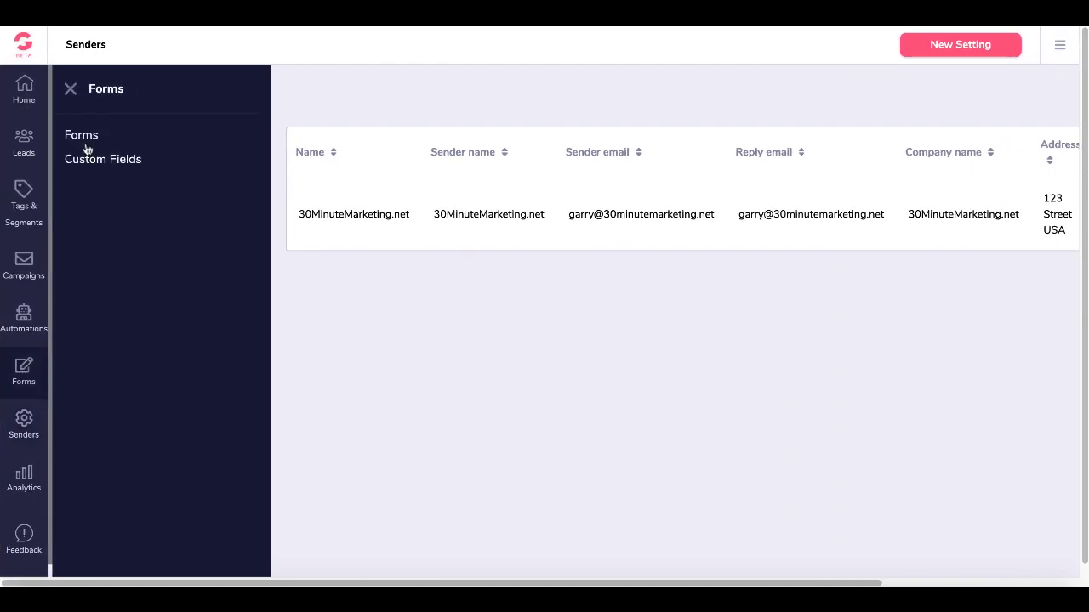
click(84, 140)
click(26, 141)
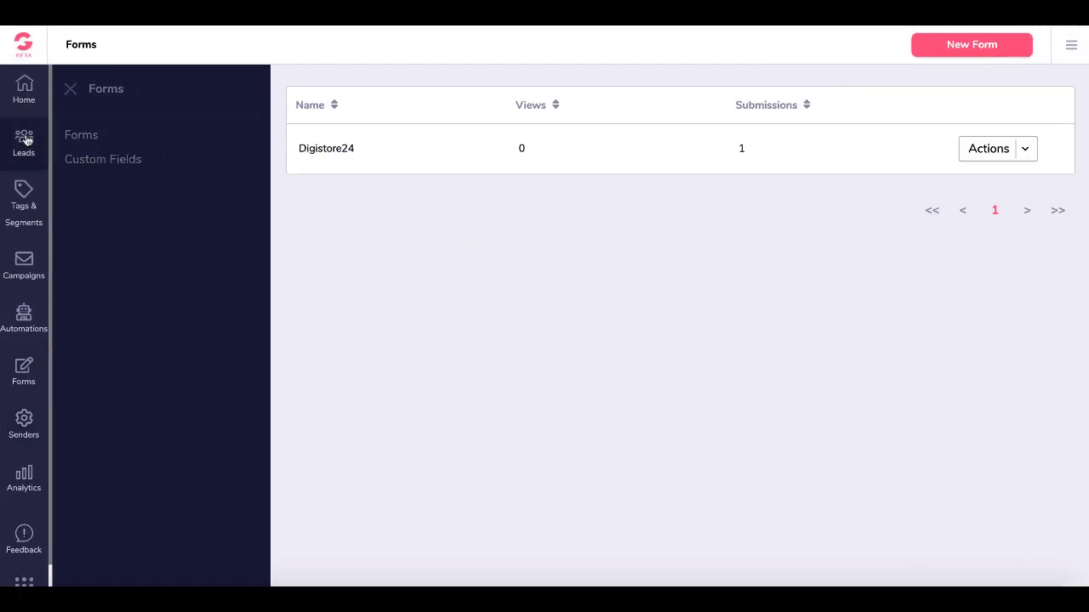
click(85, 135)
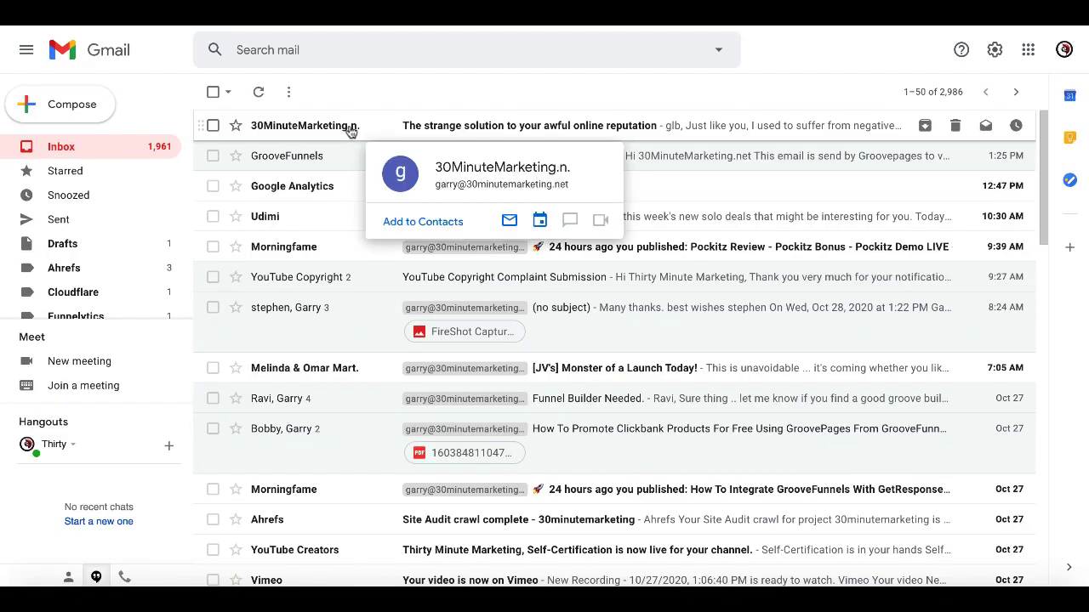
Open the 30MinuteMarketing.net welcome email and briefly inspect its full sender details
click(420, 128)
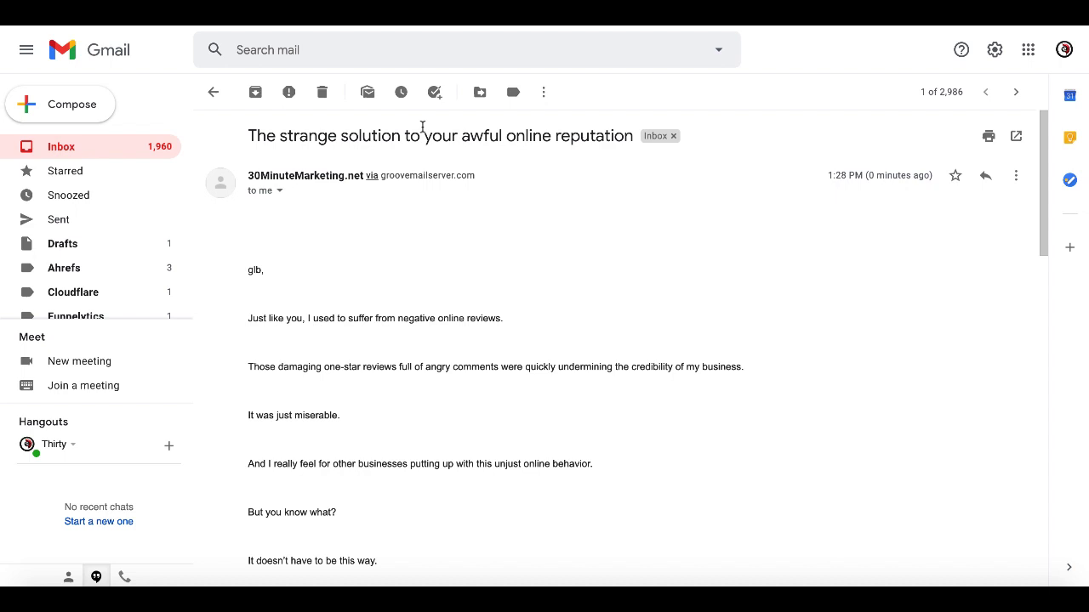
click(281, 192)
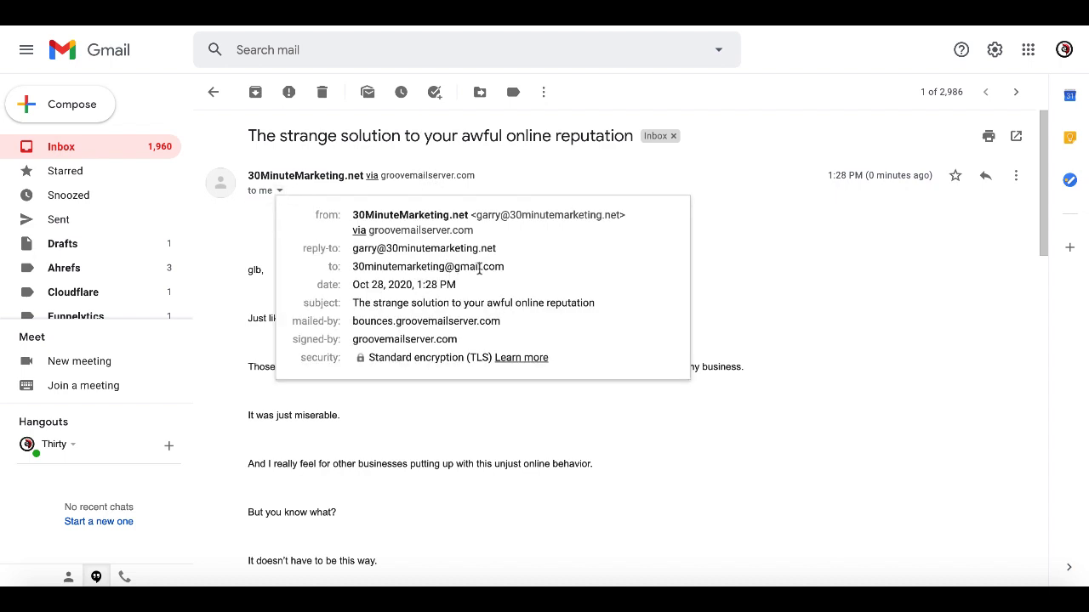
mouse_move(463, 248)
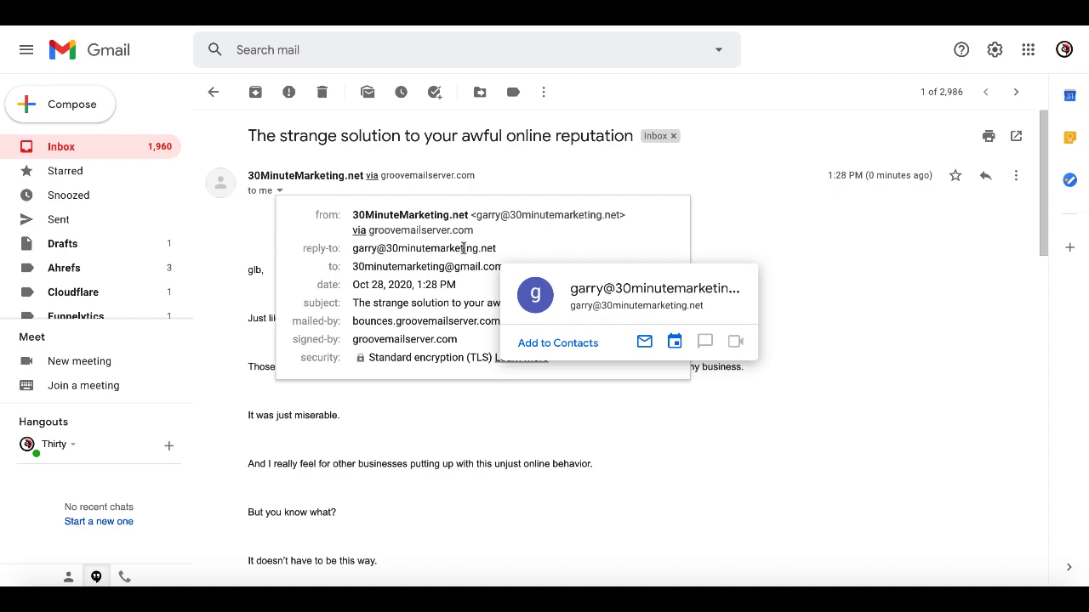
click(766, 250)
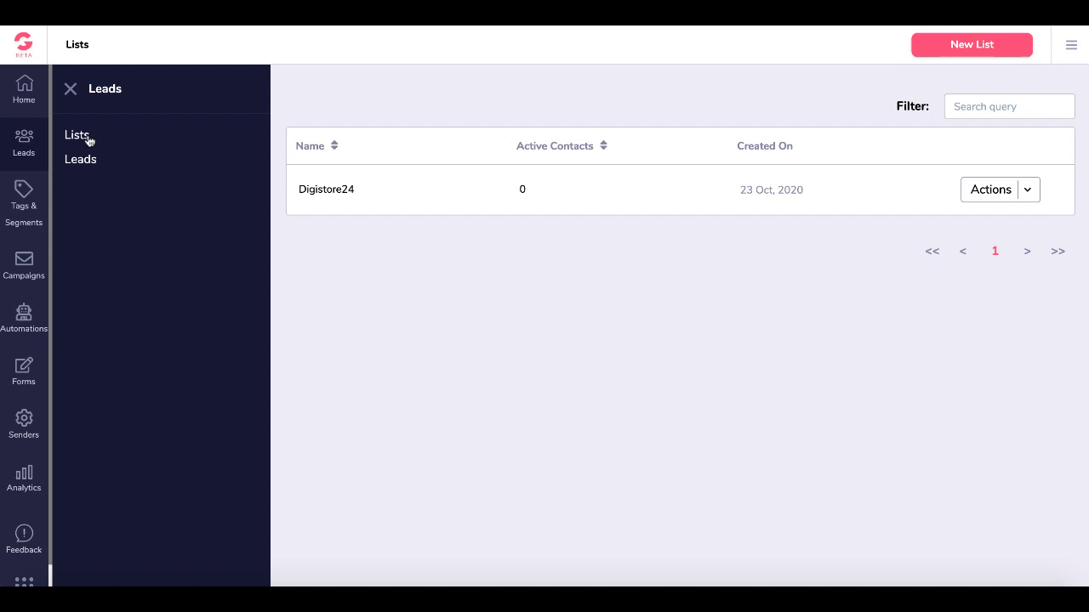
Return to the Senders table listing 30MinuteMarketing.net with its emails and company name
click(88, 137)
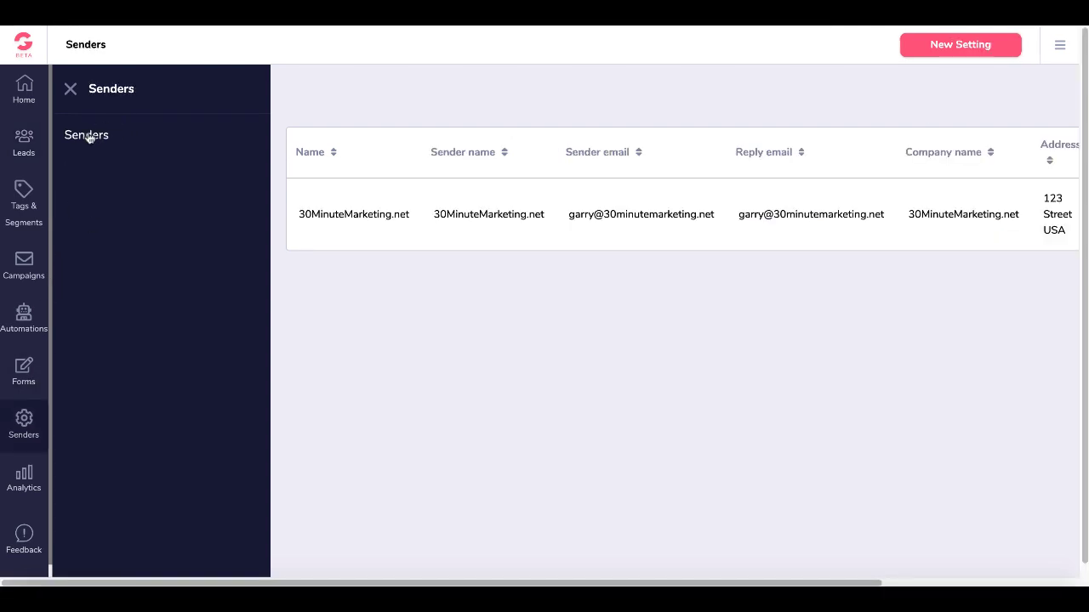